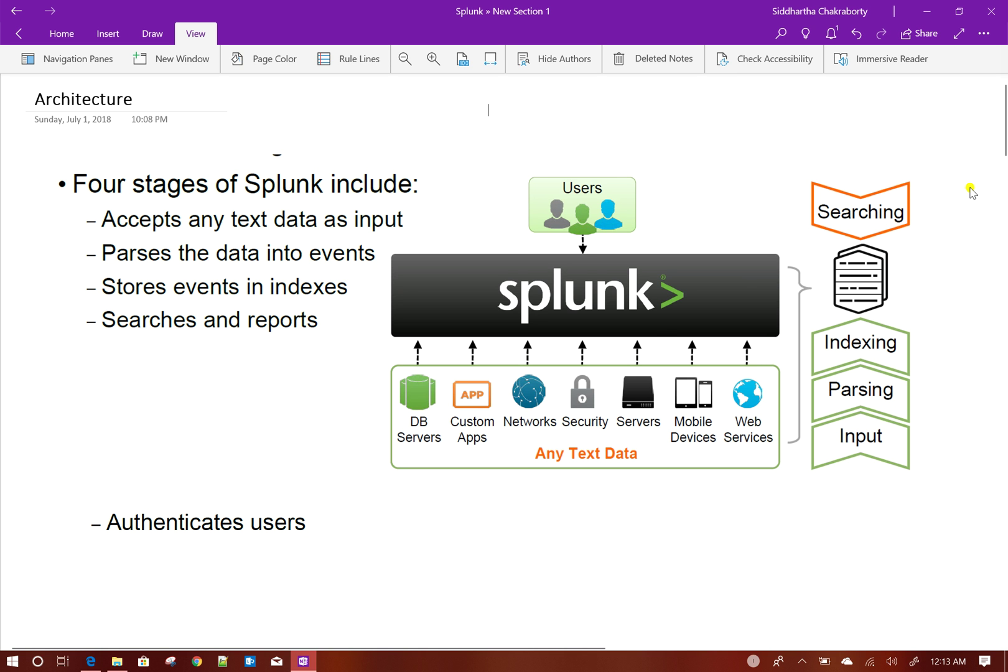
Step: Examine the Splunk architecture notes covering the four stages and the Forwarder, Indexer and Search Head components
scroll(995, 143, "down", 6)
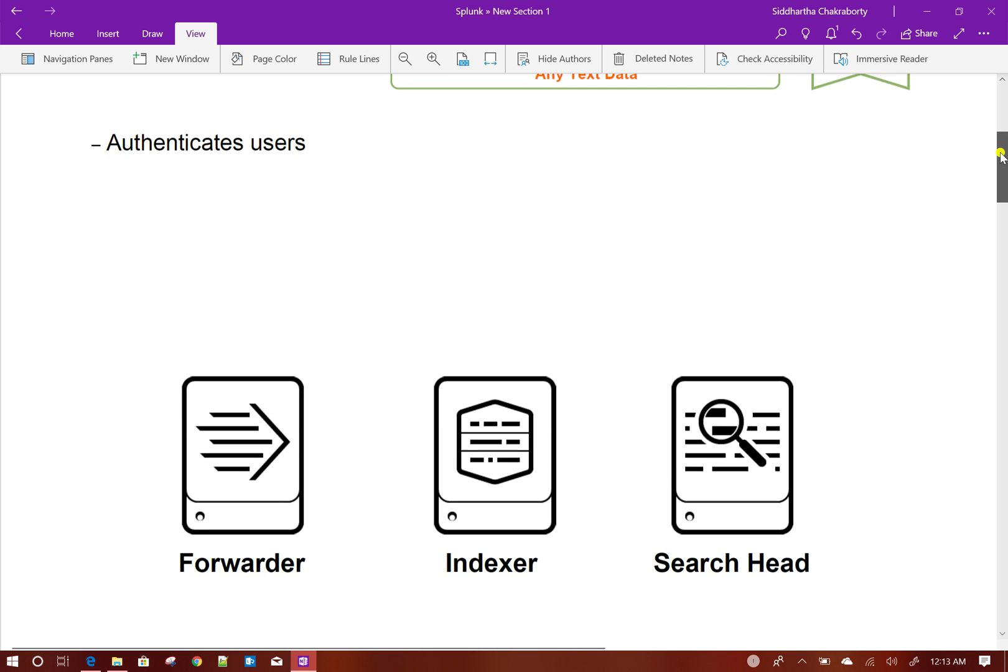
scroll(1000, 154, "down", 3)
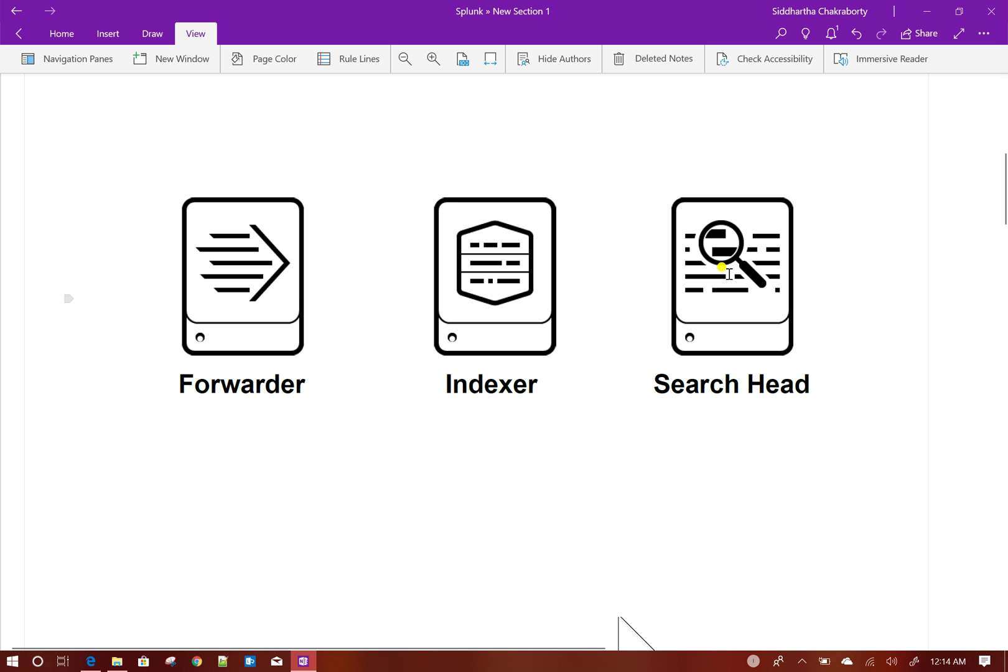
scroll(724, 270, "down", 3)
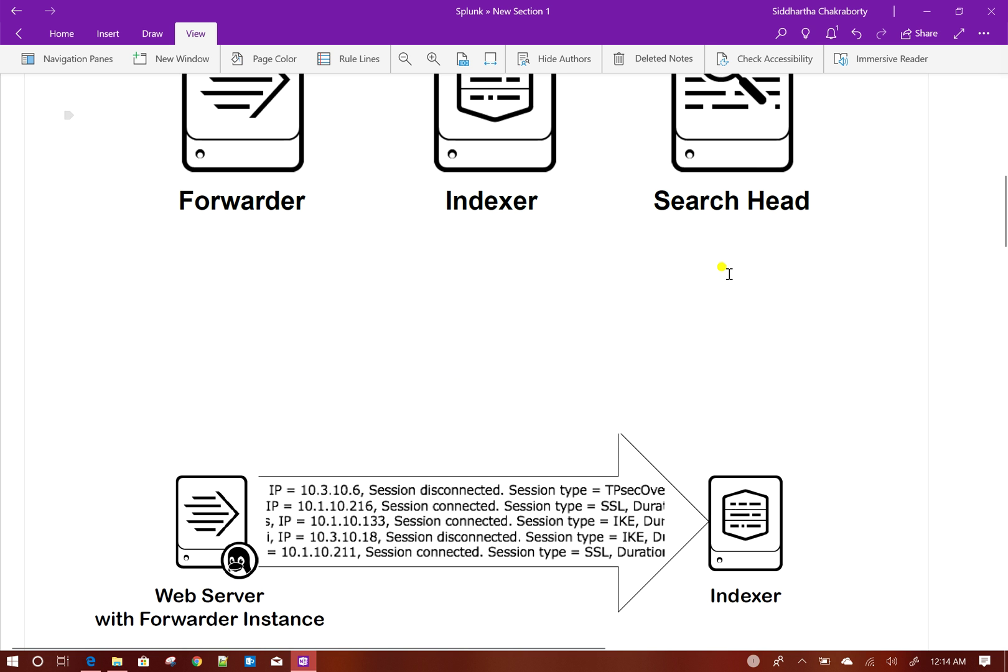
scroll(724, 272, "up", 2)
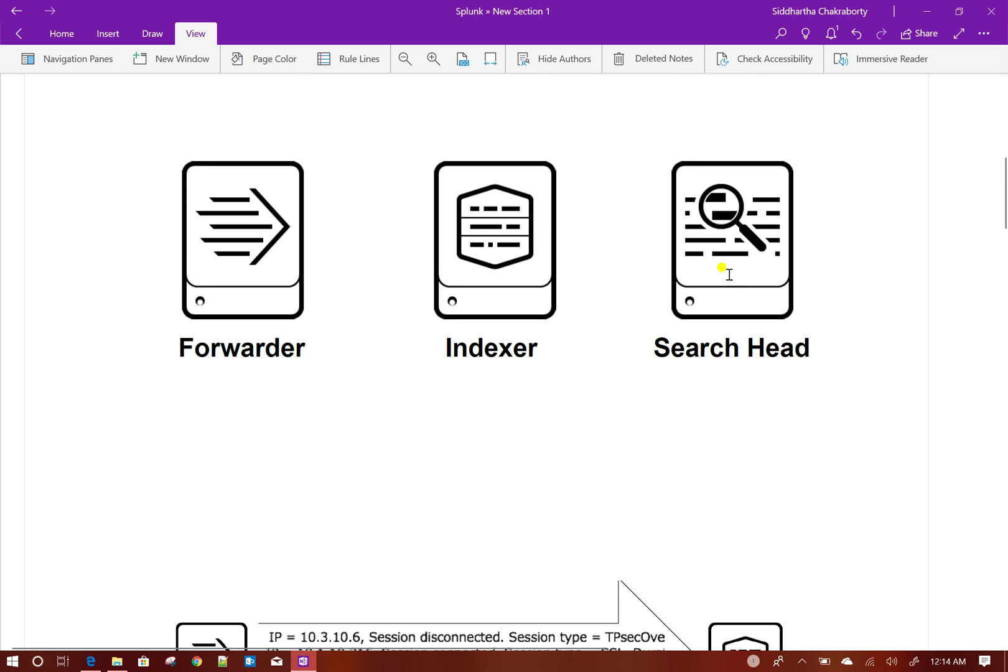
scroll(1003, 187, "up", 3)
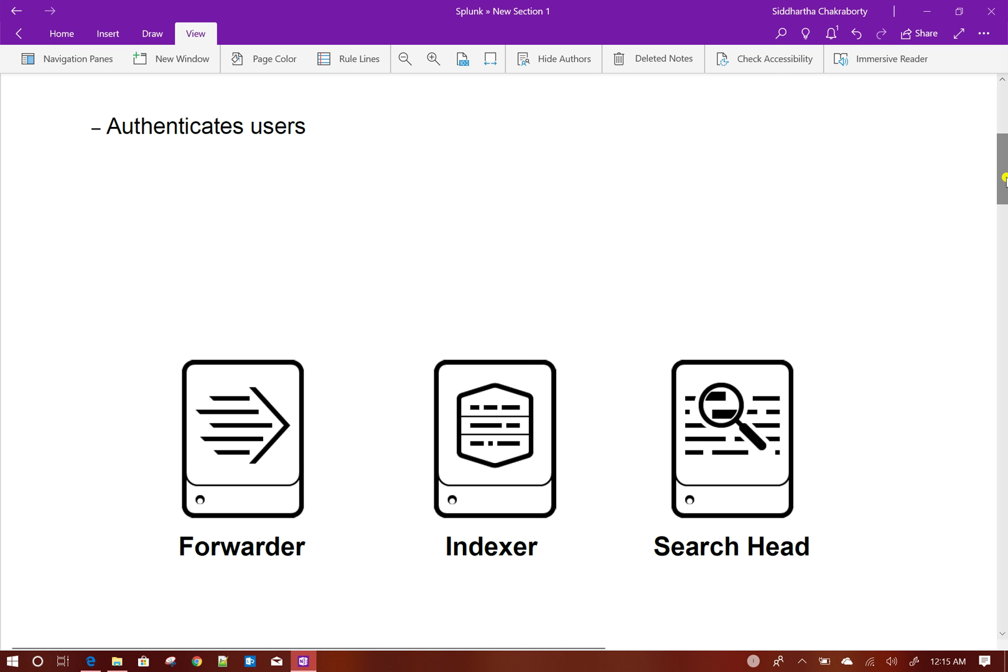
Step: Review the diagrams of data flowing from forwarders through the indexer to the index, and of the search head querying the indexers
left_click_drag(1003, 178, 998, 238)
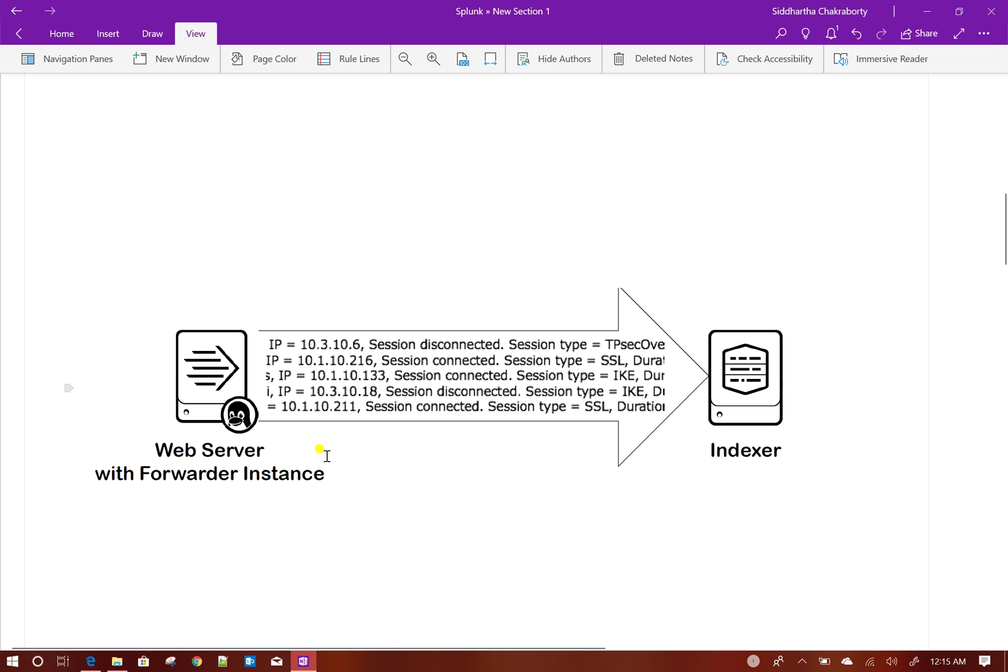
left_click_drag(1001, 236, 1001, 291)
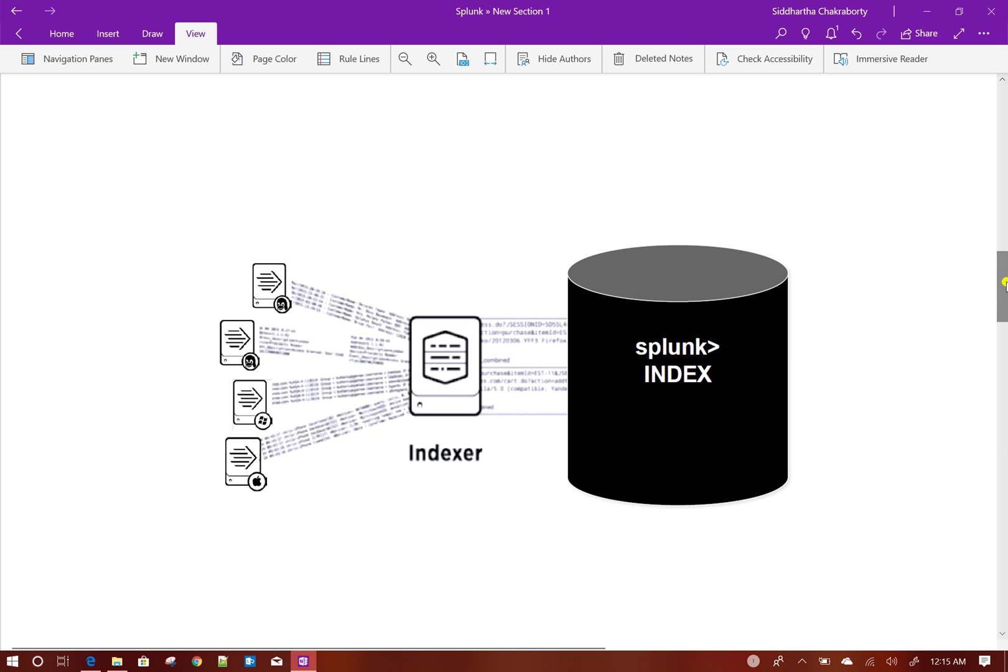
left_click_drag(1004, 284, 1003, 353)
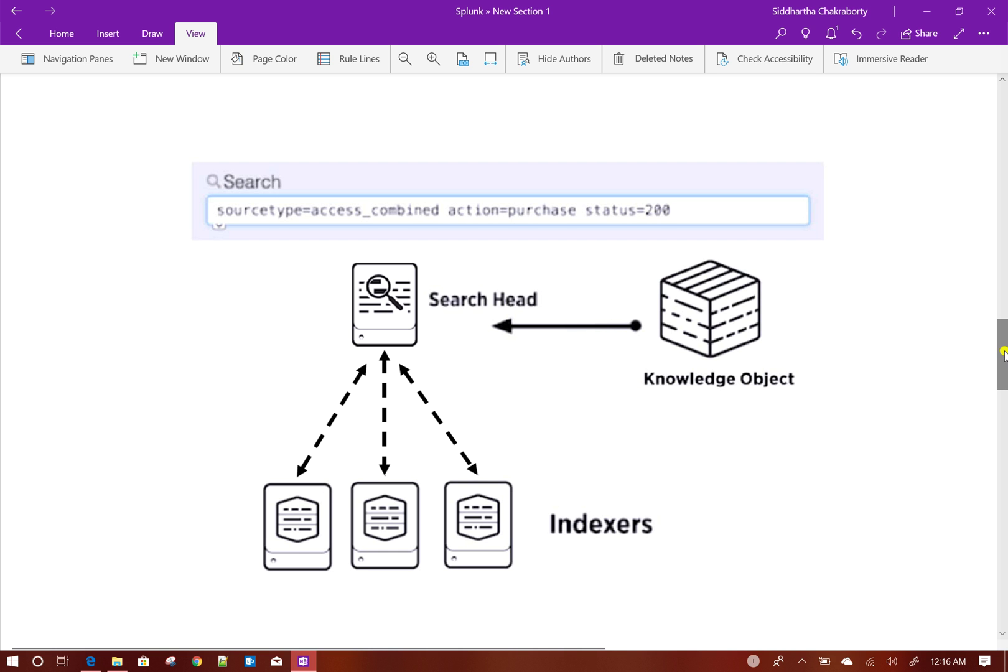
mouse_move(1002, 354)
left_mouse_down()
mouse_move(1003, 409)
mouse_move(1004, 359)
left_mouse_up()
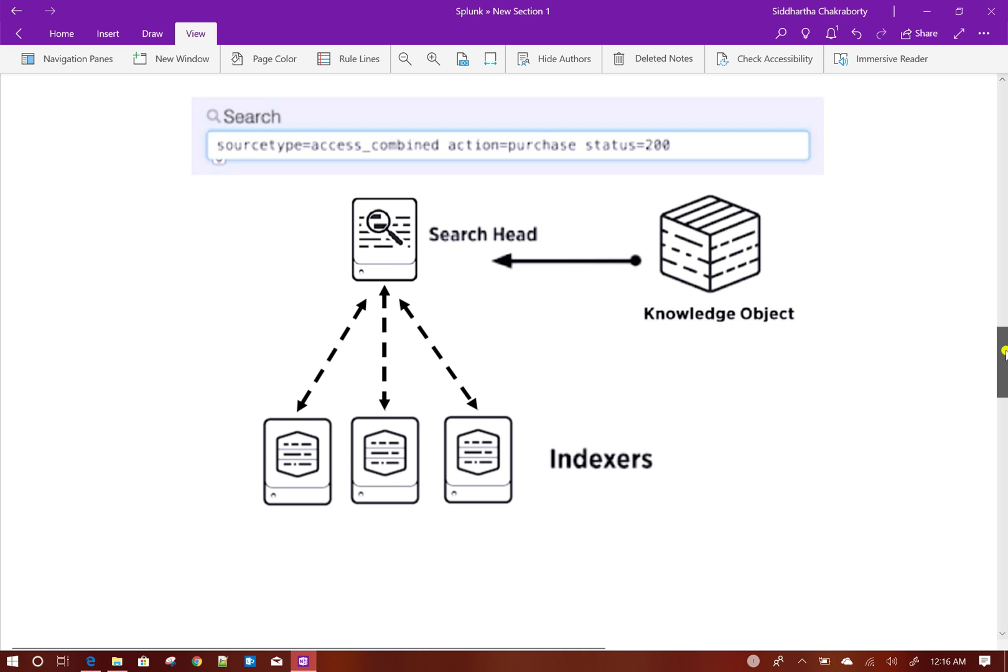
Step: Examine the deployment server diagram and the components included in the Splunk Enterprise and Universal Forwarder software packages
left_click_drag(1005, 359, 997, 436)
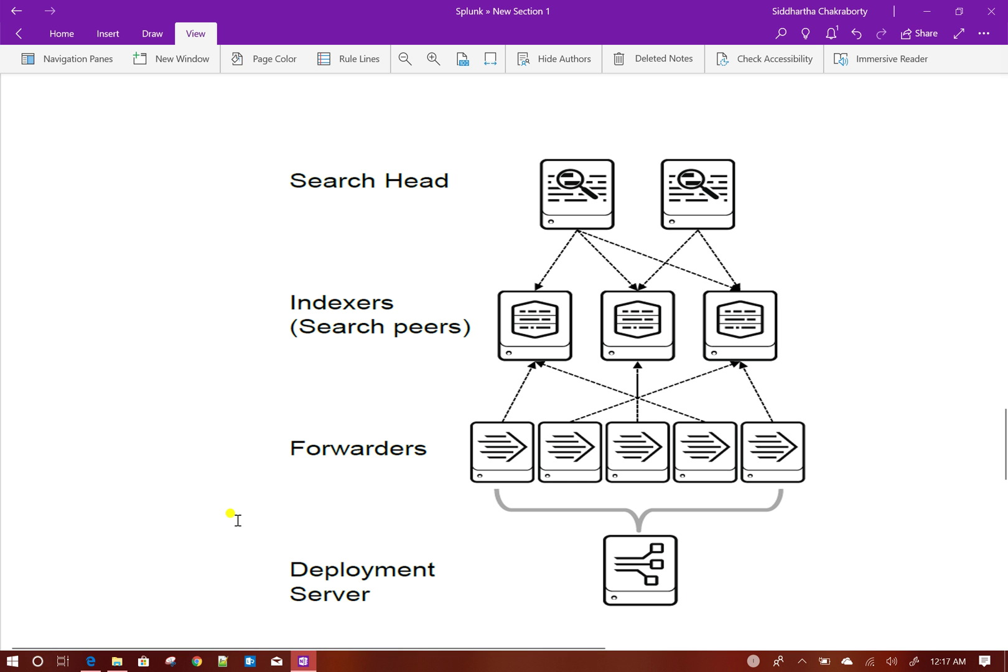
scroll(238, 520, "down", 1)
scroll(238, 520, "down", 3)
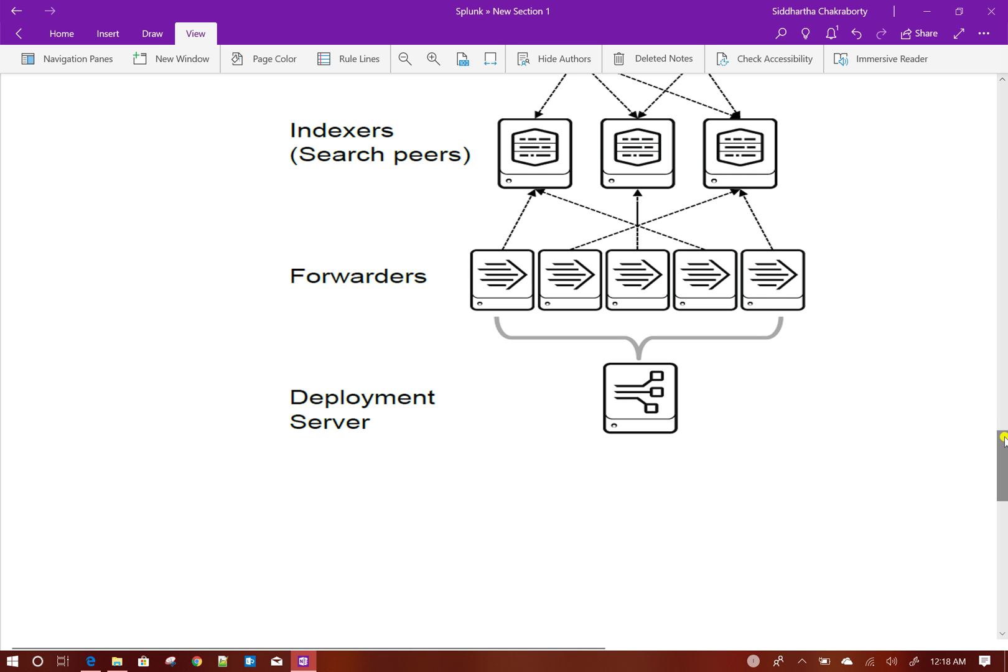
left_click_drag(1002, 439, 1004, 501)
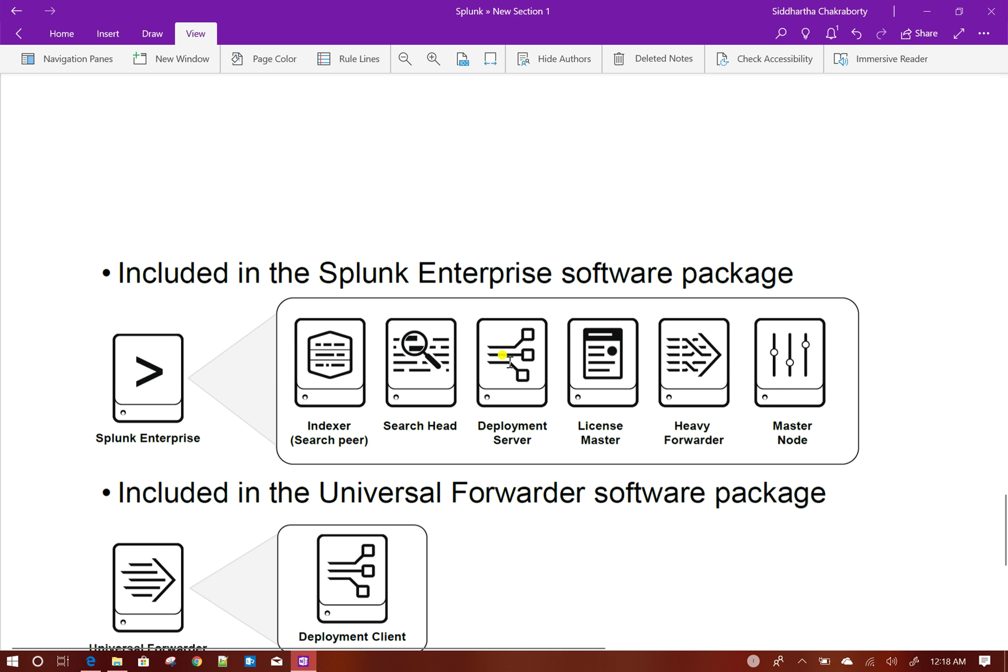
scroll(670, 377, "down", 3)
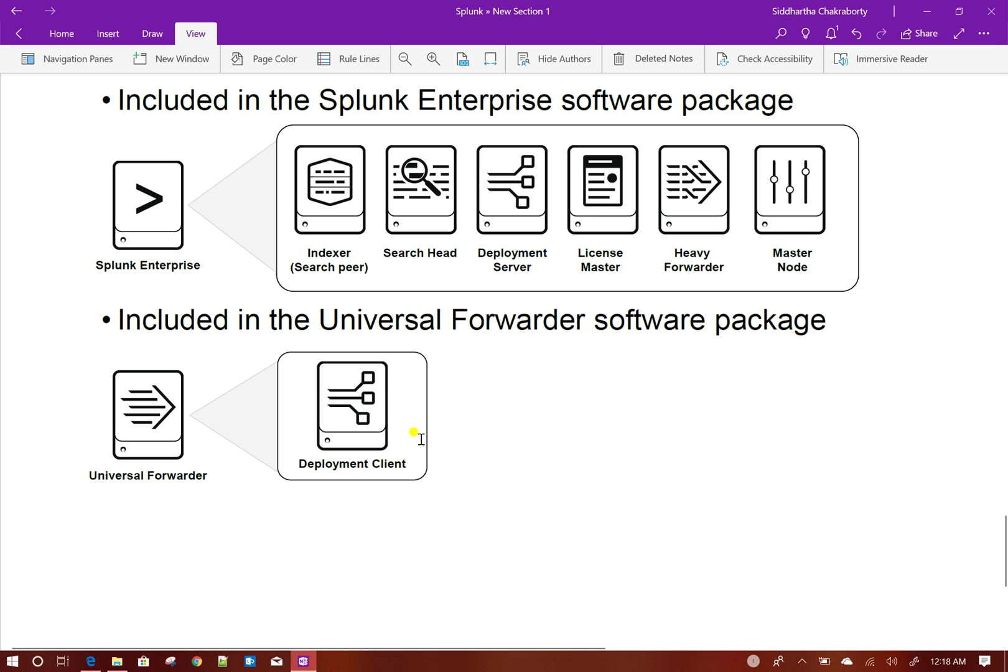
Step: Switch to Splunk Enterprise in the browser and open the Add Data page for uploading files from the computer
left_click(91, 667)
scroll(305, 451, "up", 4)
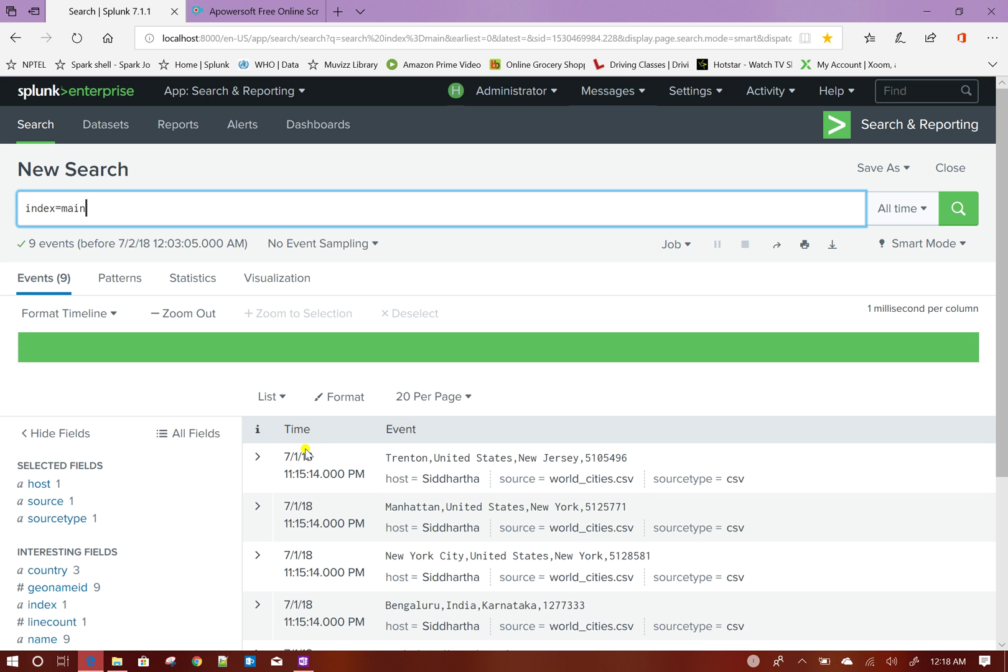
left_click(303, 660)
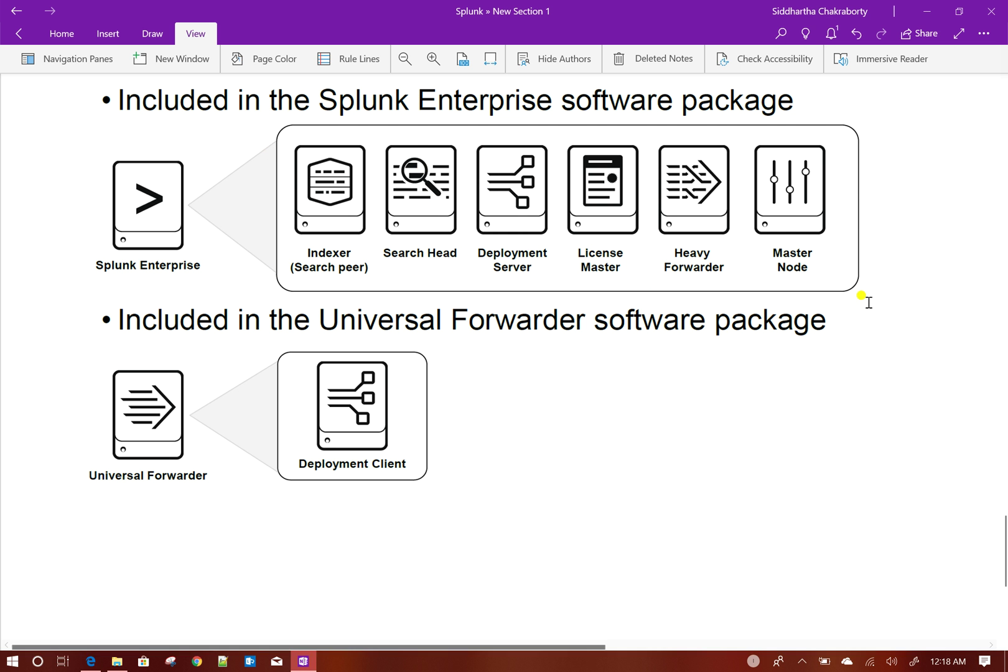
left_click(303, 662)
left_click(702, 93)
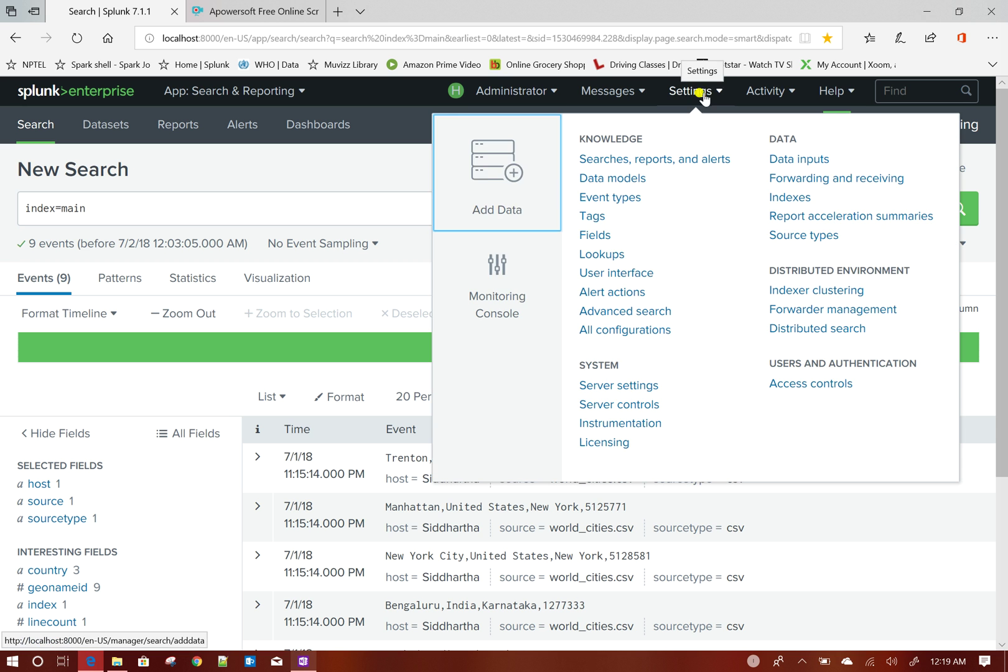
left_click(491, 180)
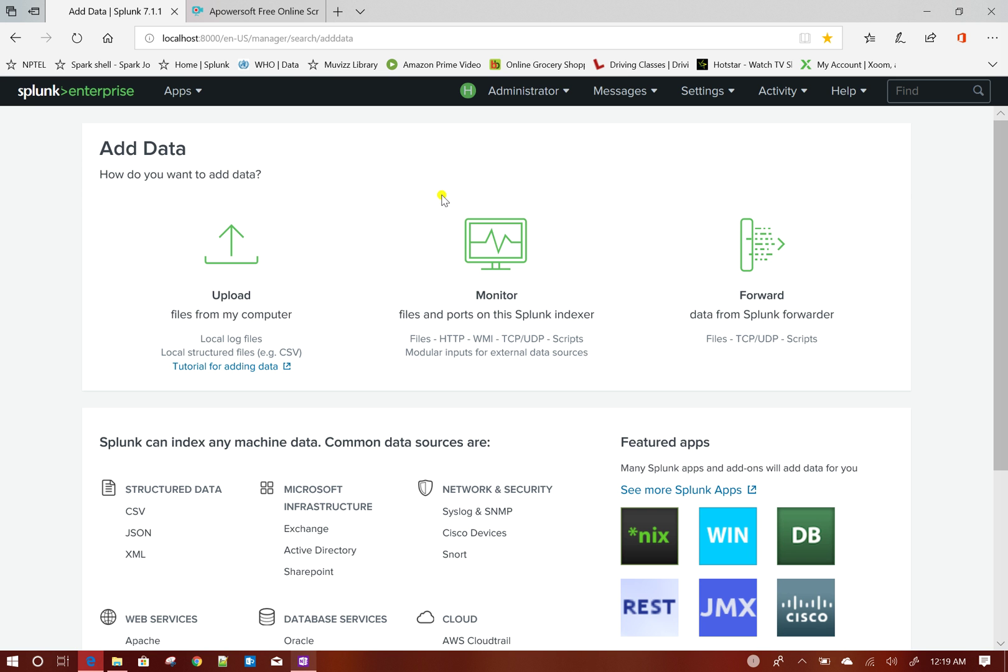
left_click(219, 260)
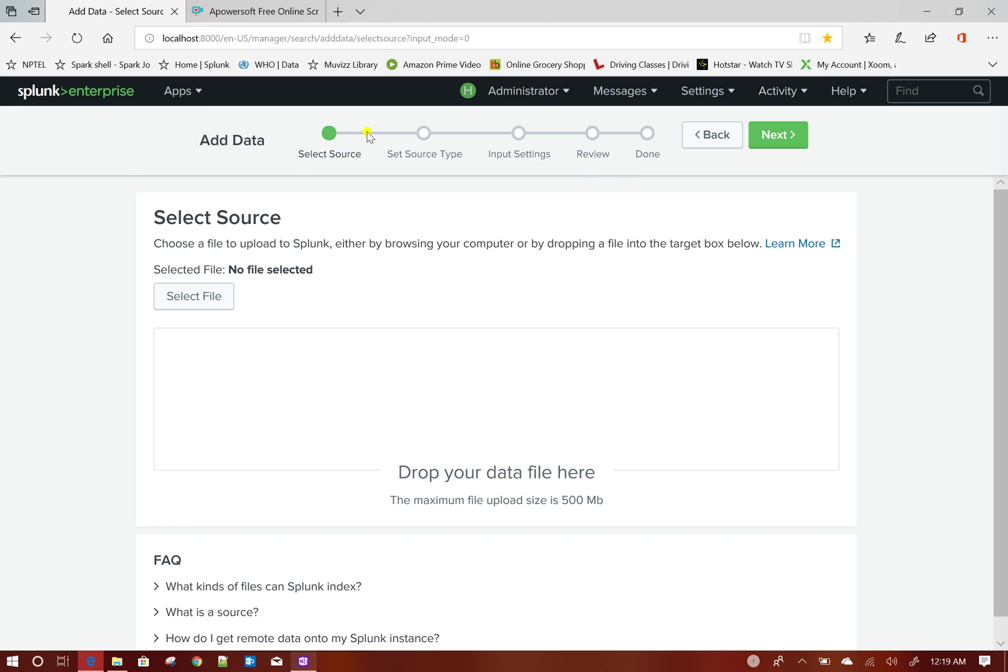
Step: Open the Search & Reporting app and run the search index=main over All time
left_click(187, 93)
left_click(170, 129)
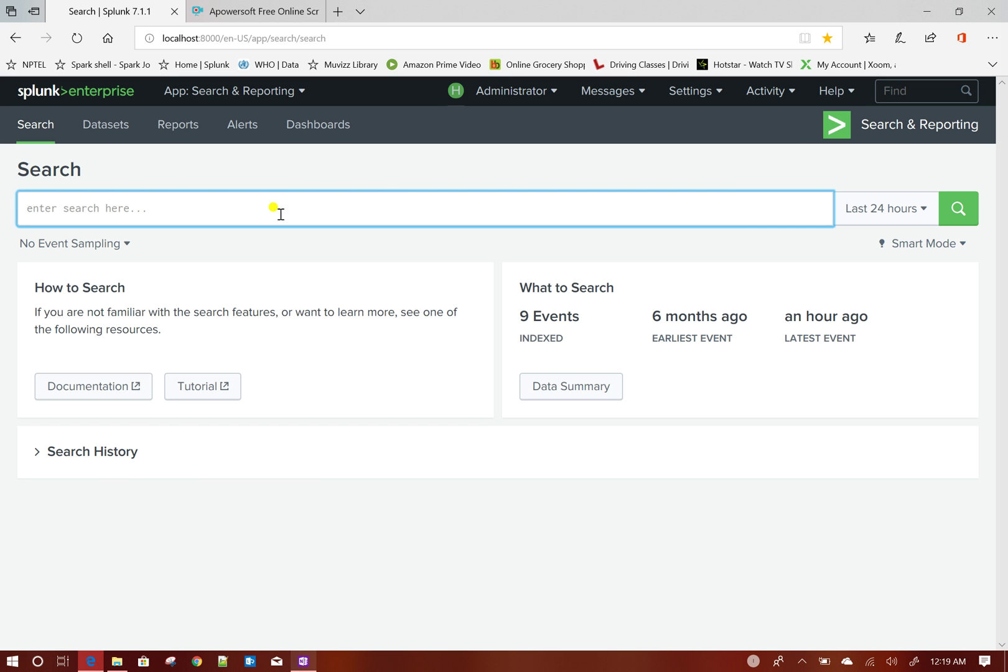
type("index=")
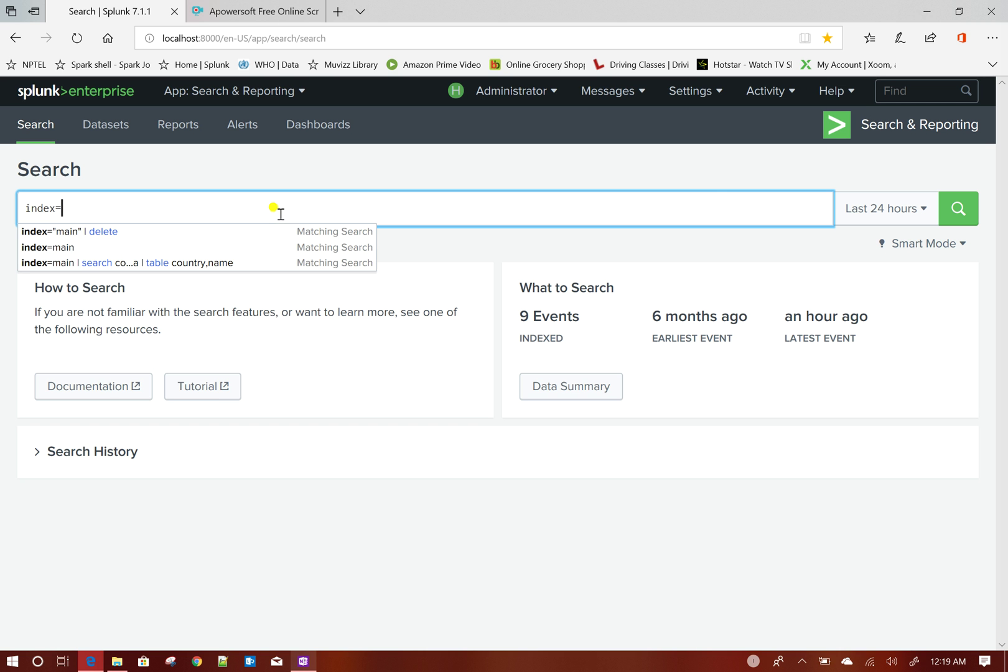
type("main")
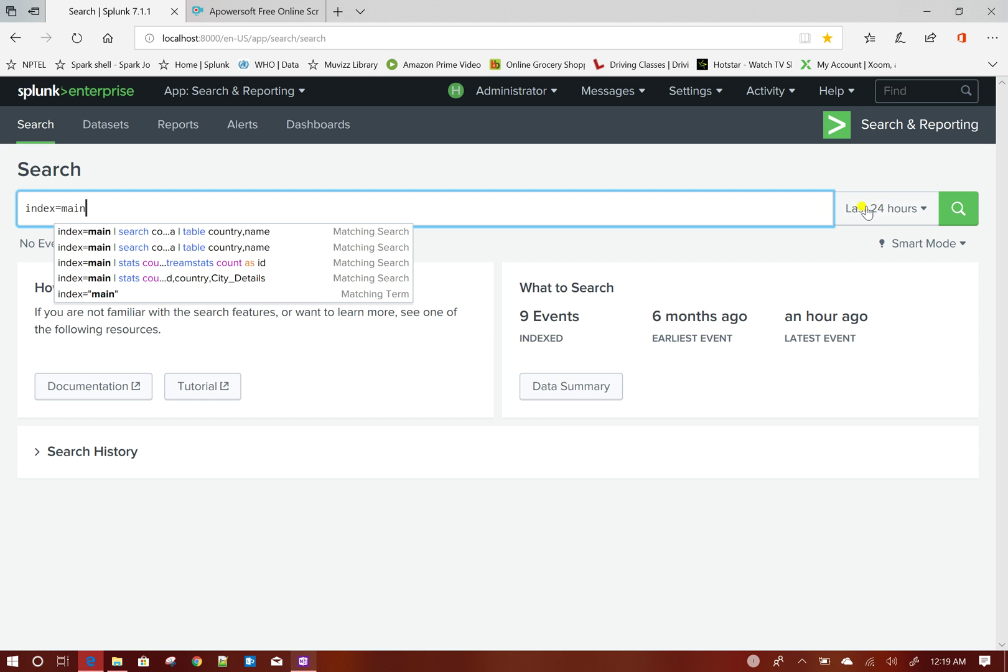
left_click(866, 209)
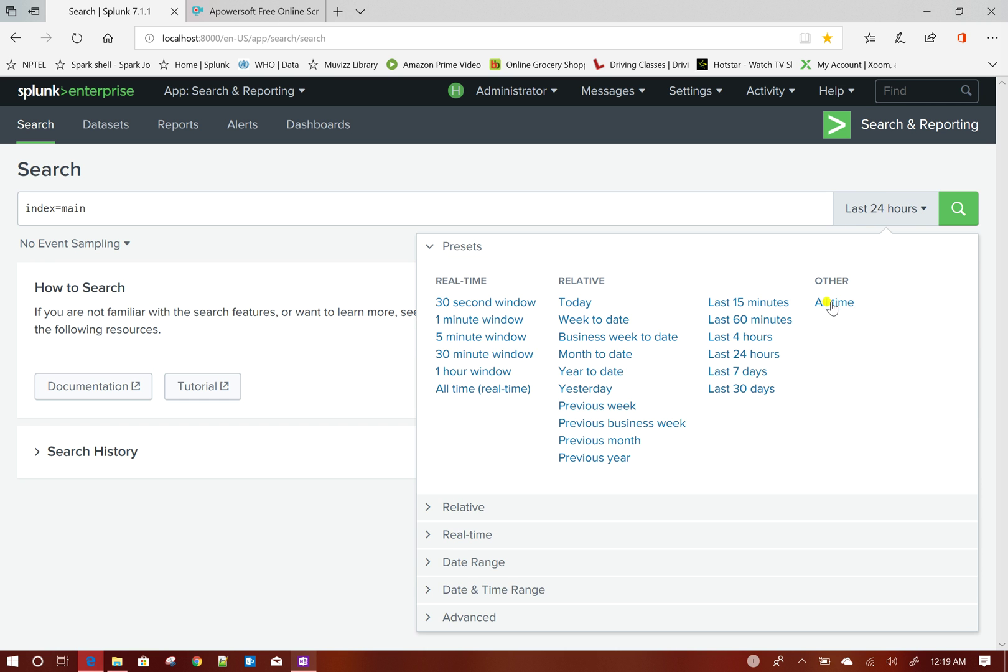
left_click(832, 304)
left_click(958, 210)
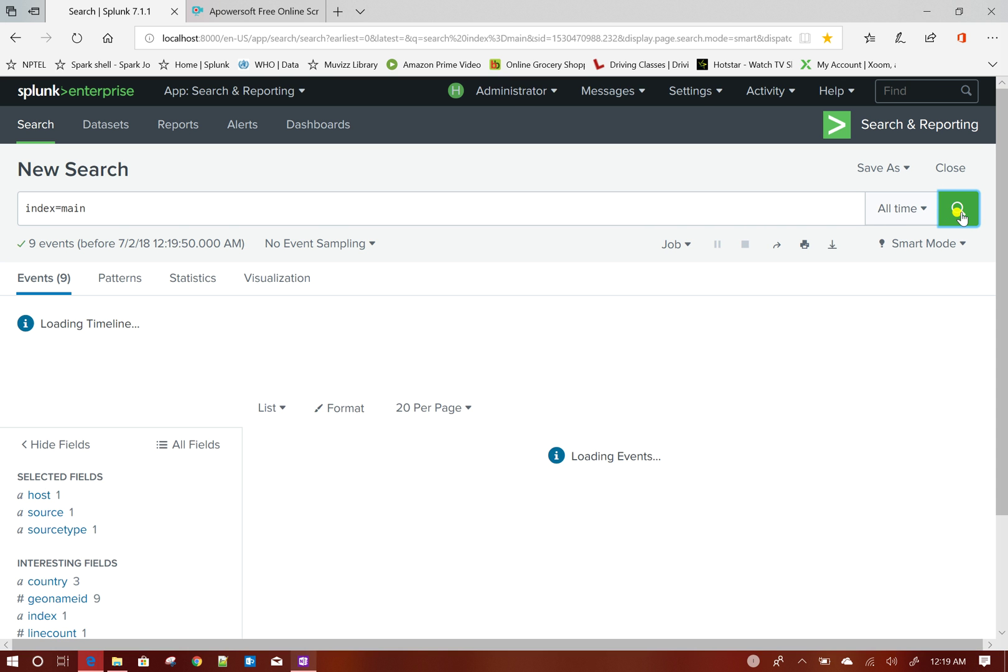
Step: Review the events and their fields returned by the index=main search
scroll(489, 364, "down", 3)
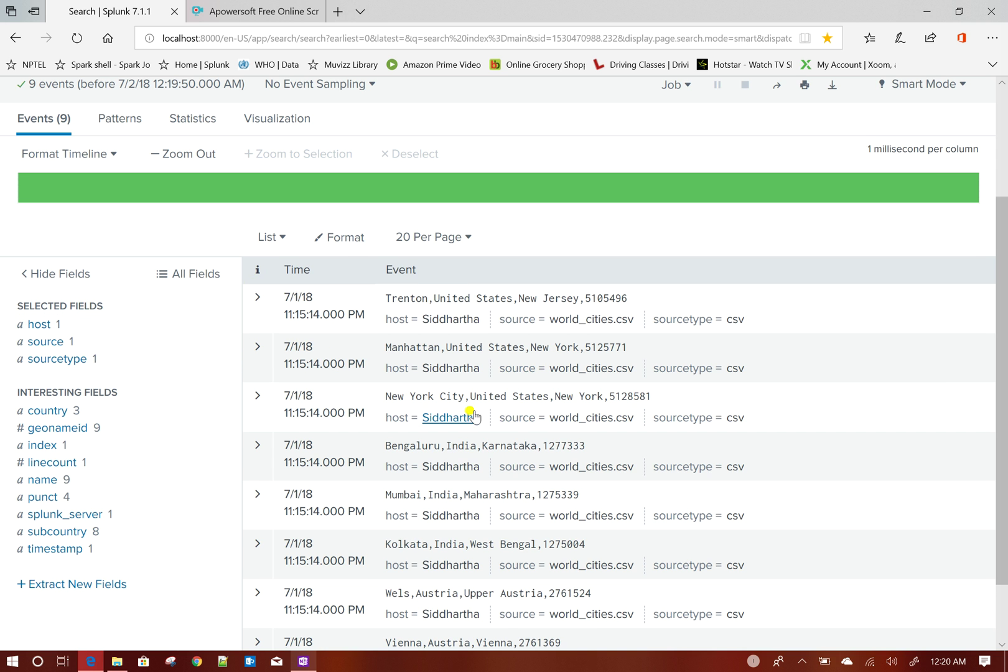
scroll(473, 416, "up", 3)
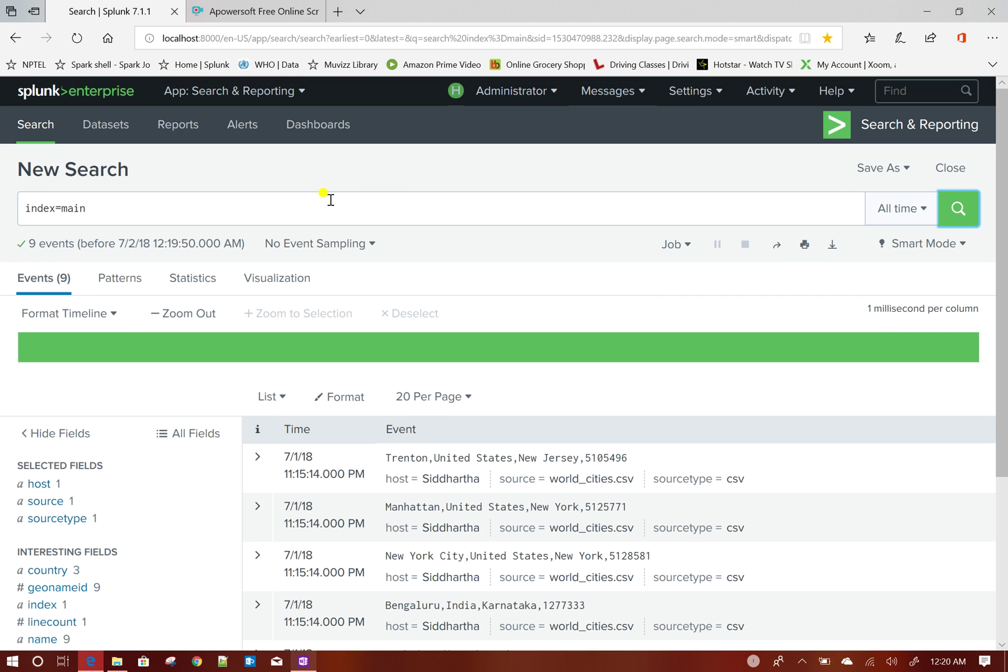
left_click(330, 200)
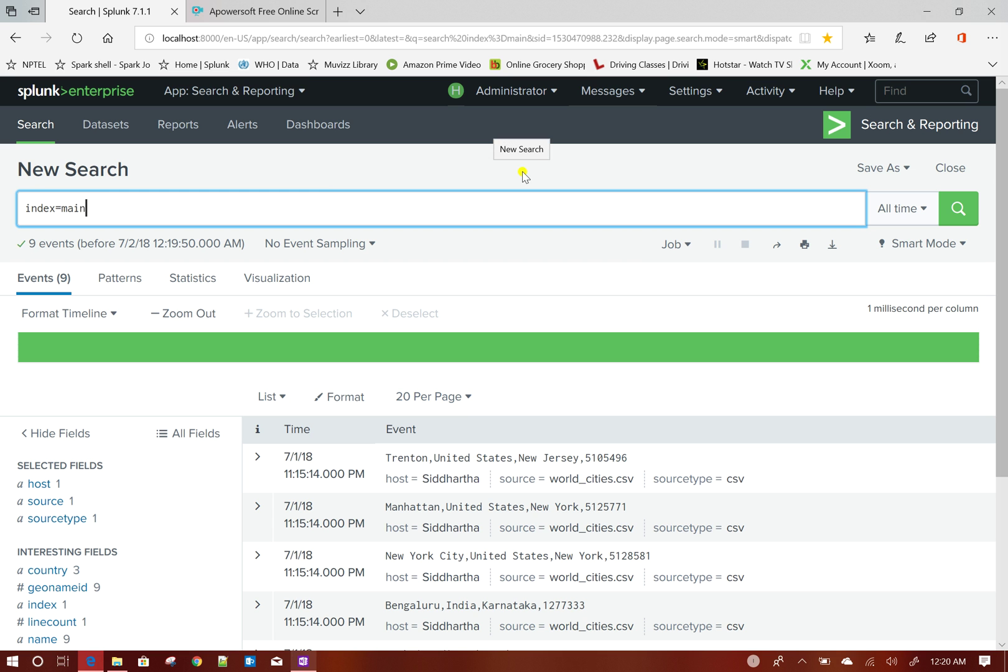